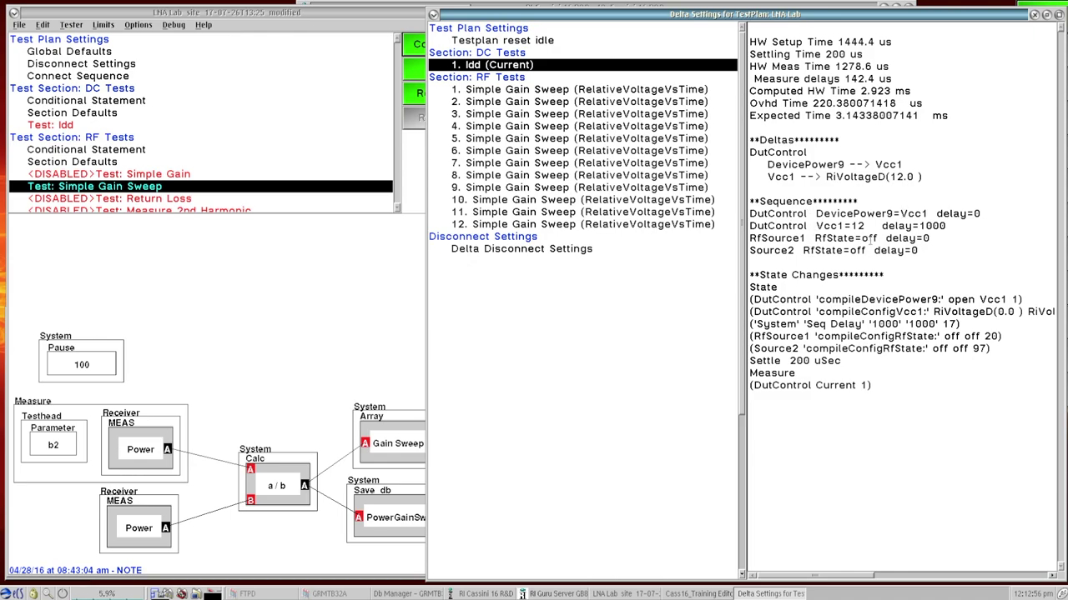
Review the test plan's Connect Sequence, the Idd test diagram and the Global Defaults settings.
click(117, 78)
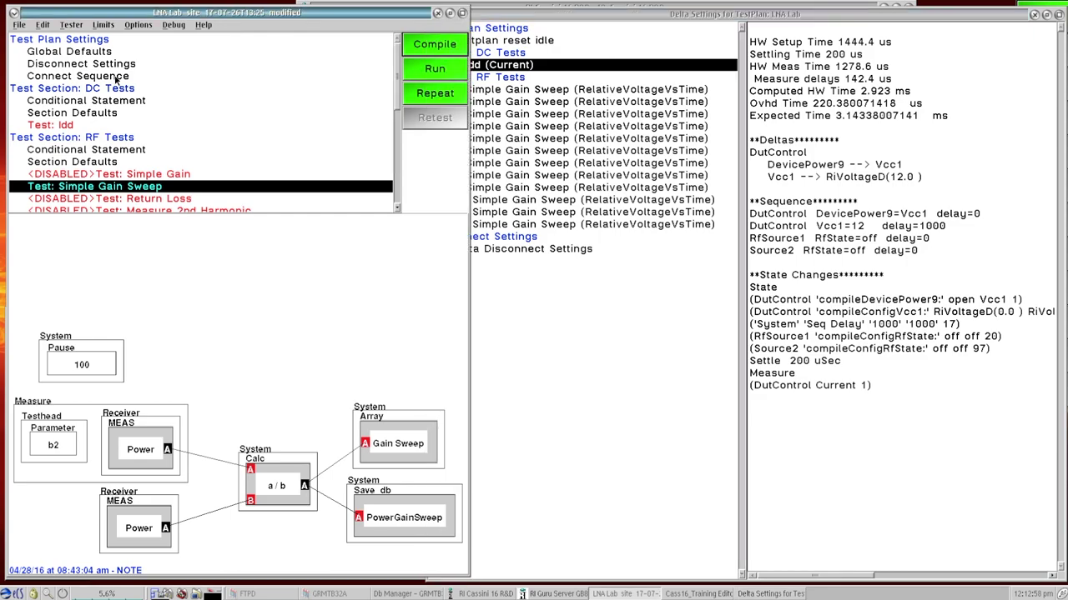
click(116, 77)
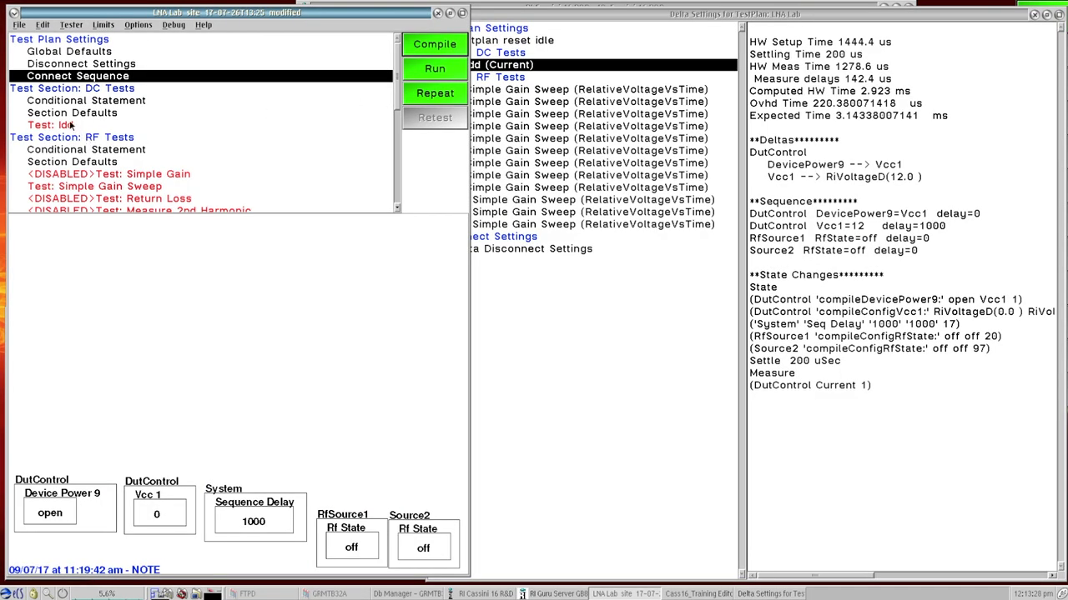
click(87, 125)
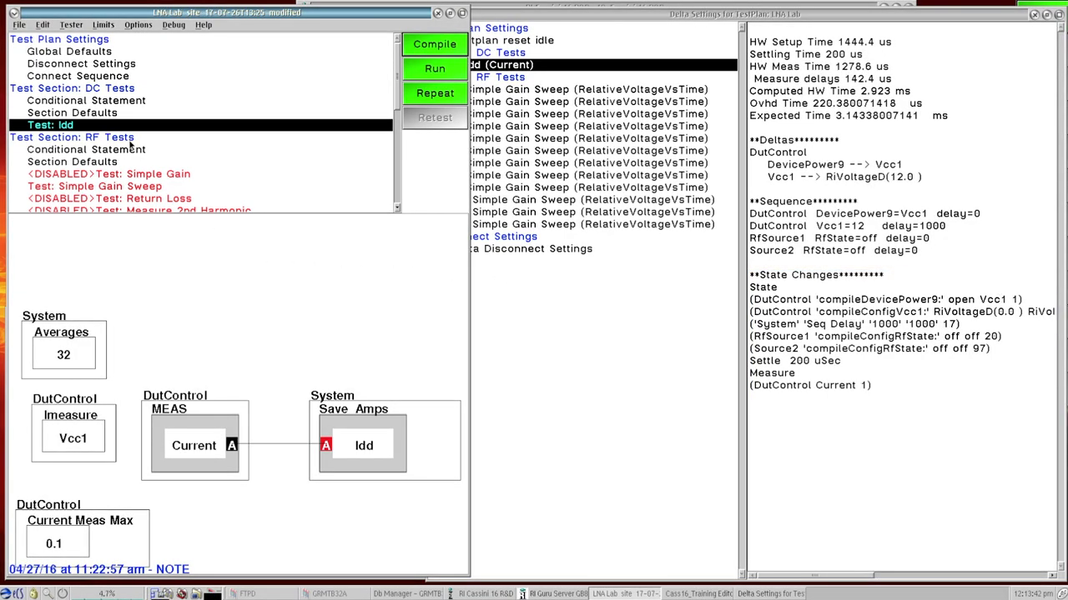
click(105, 52)
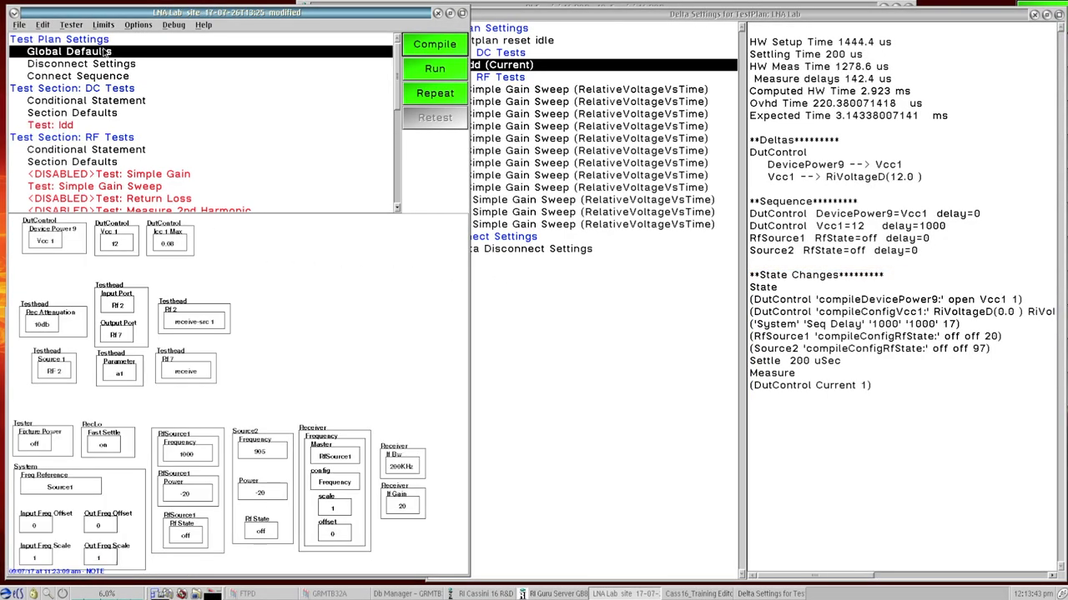
Examine the full state-change lines of the Idd (Current) delta and compare them with the Connect Sequence and the Idd test.
click(1052, 577)
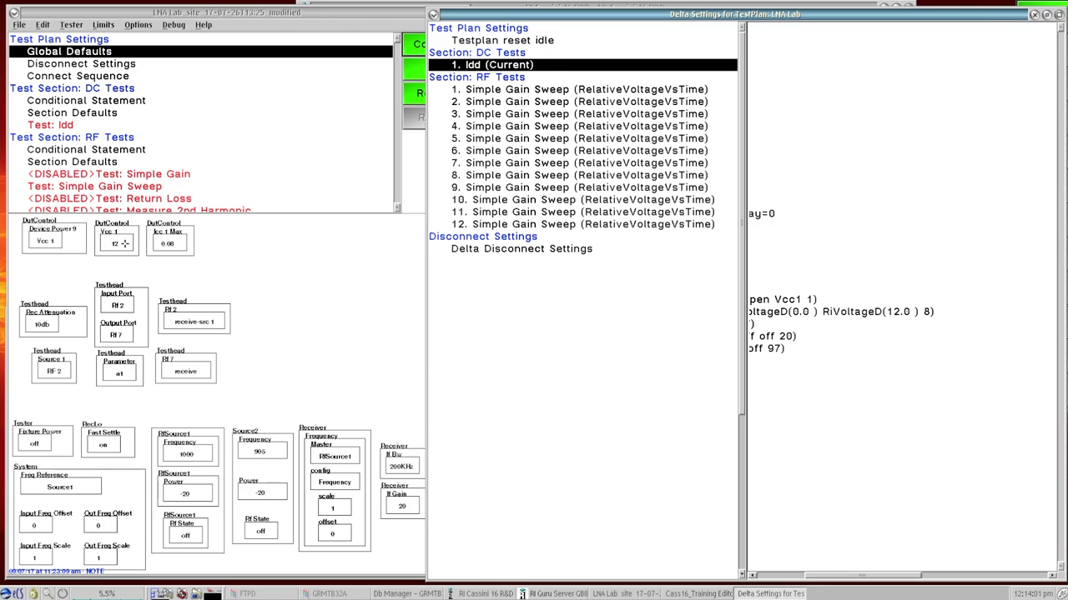
click(778, 577)
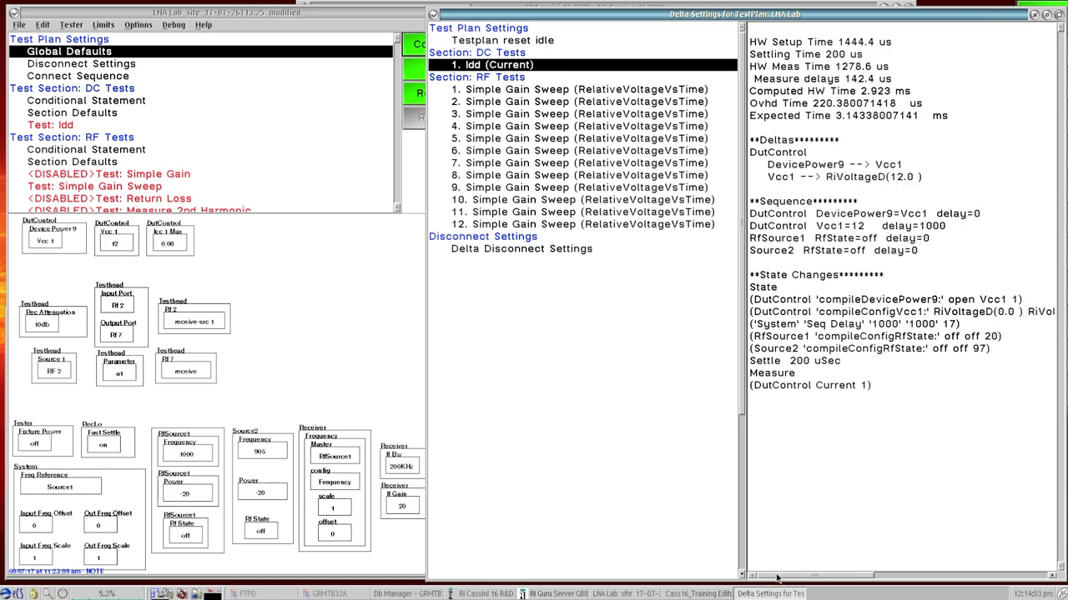
click(125, 76)
click(125, 76)
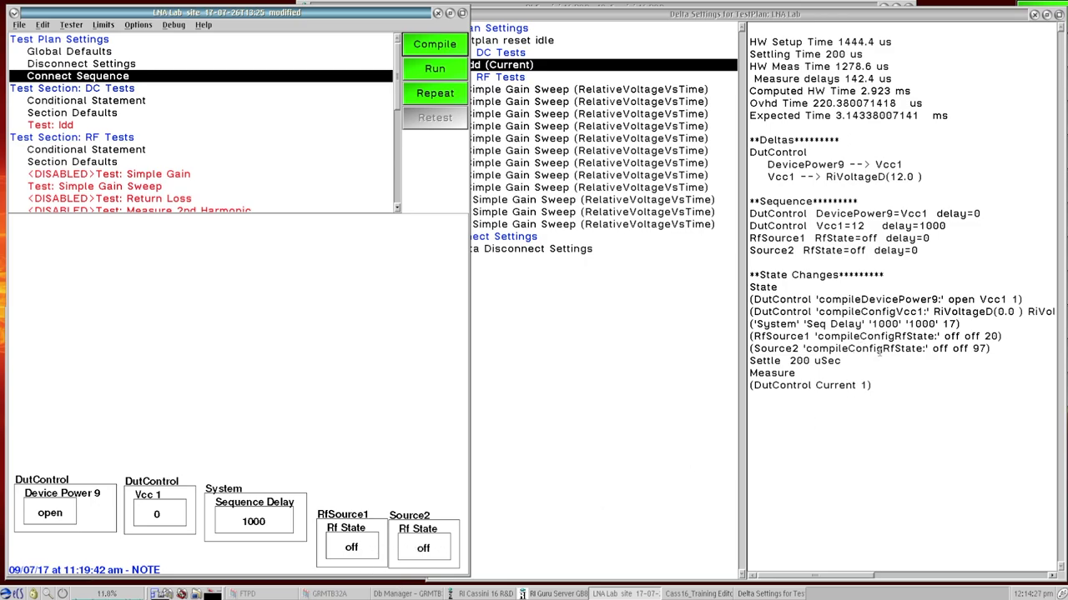
click(161, 127)
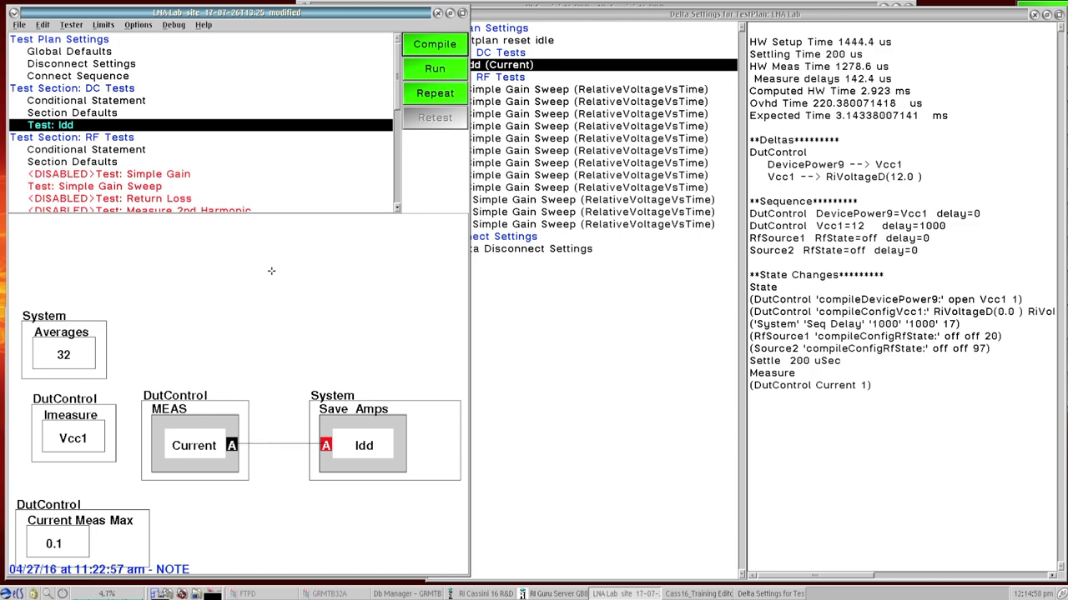
Compare the Simple Gain Sweep test diagram with the deltas and state changes of its first measurement.
click(188, 188)
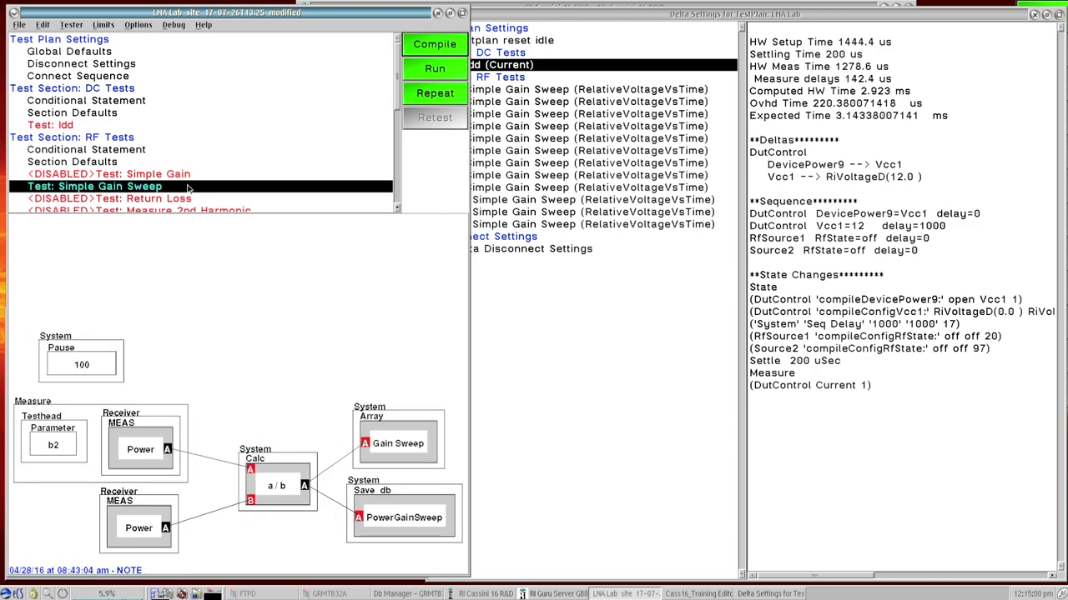
click(628, 91)
click(650, 90)
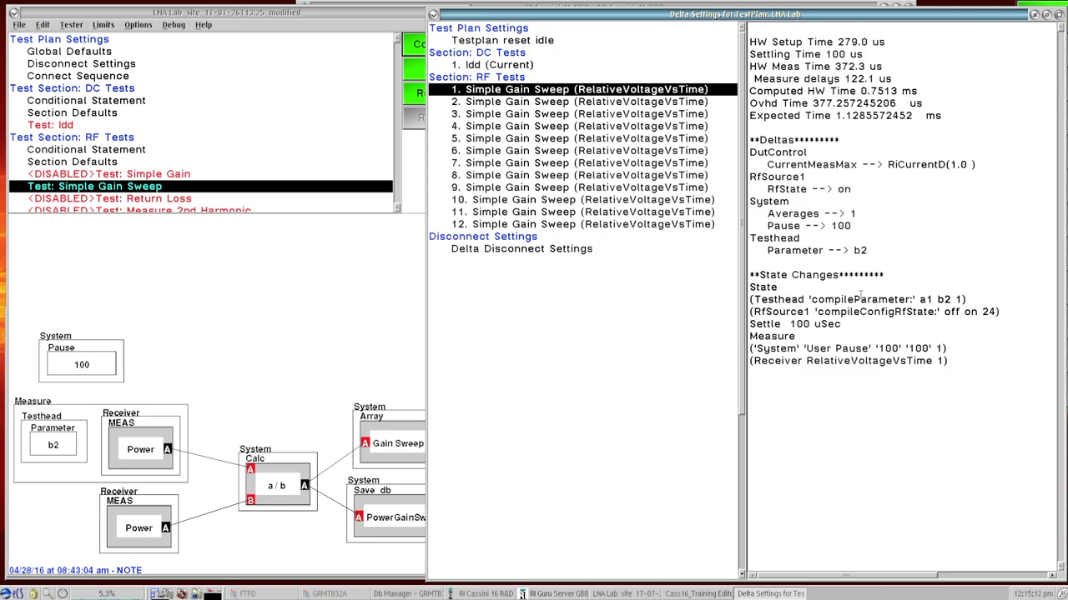
click(212, 288)
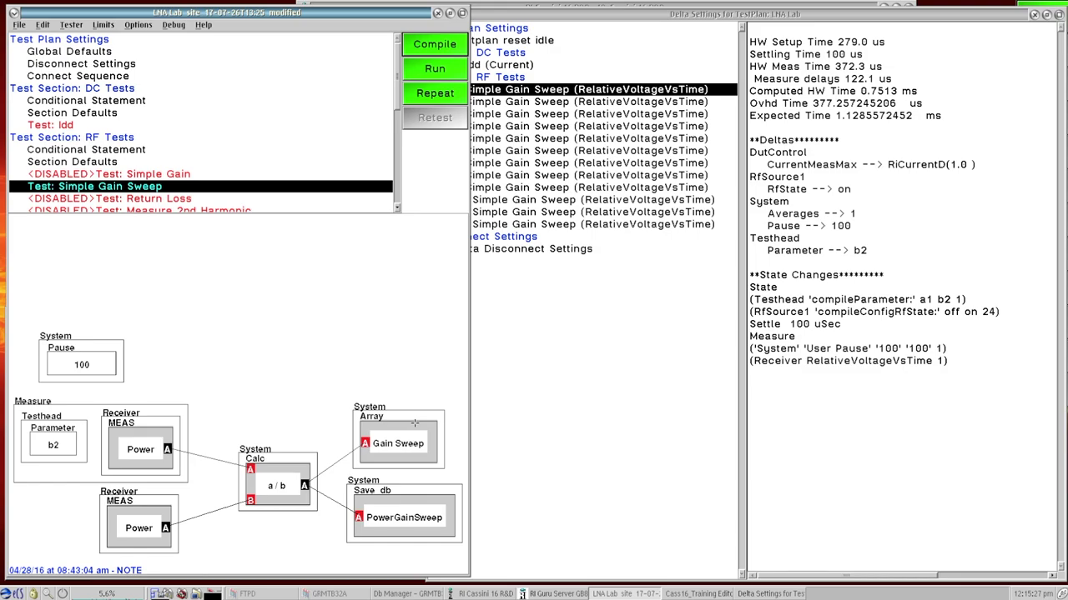
click(544, 201)
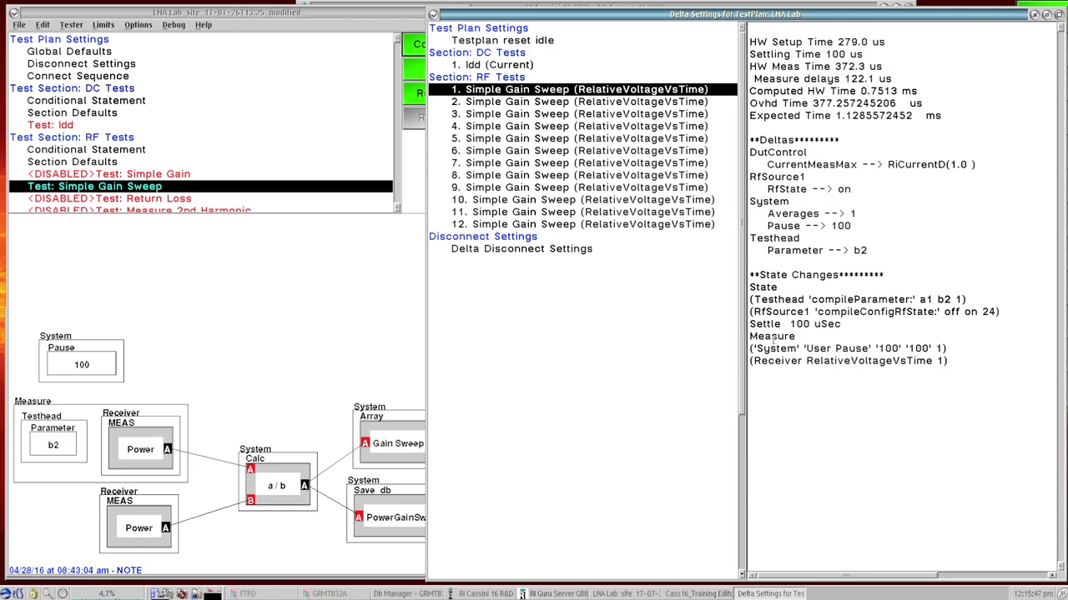
click(298, 363)
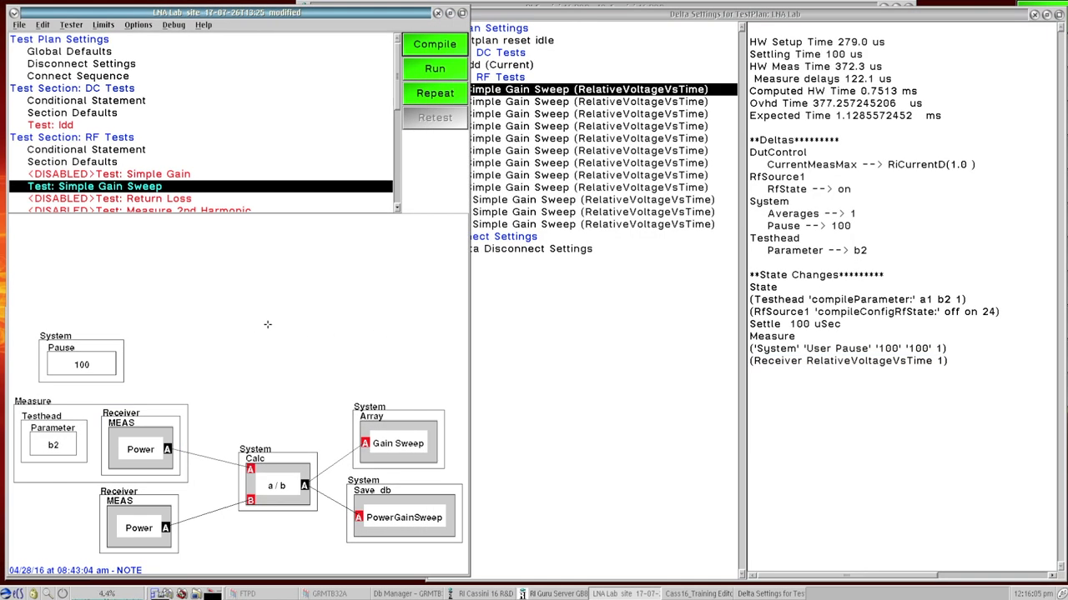
View the RF Tests section defaults and compare the second Simple Gain Sweep delta with the test diagram.
click(138, 165)
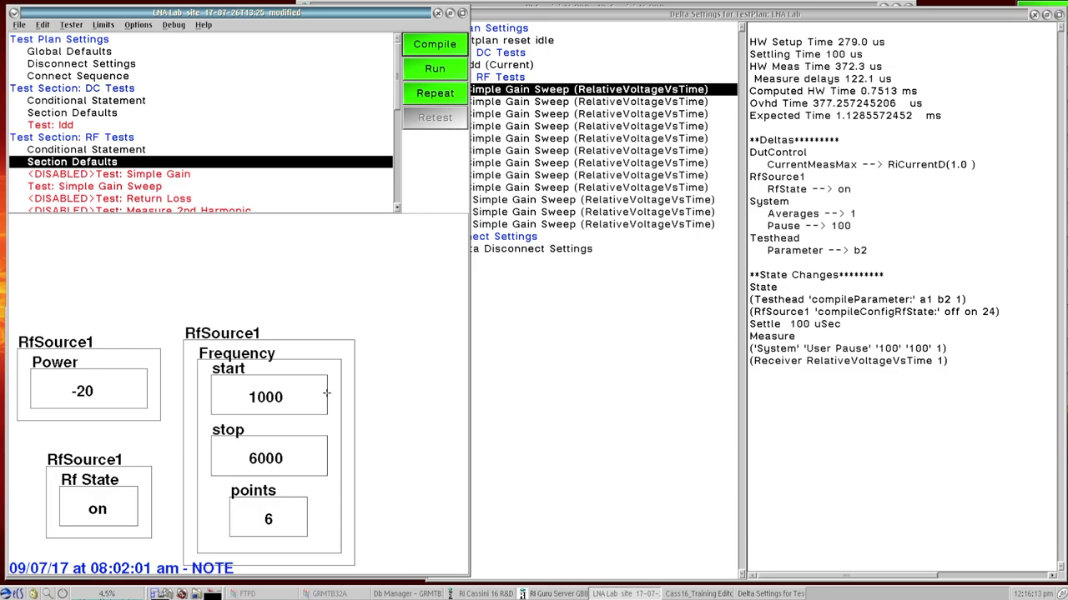
click(610, 96)
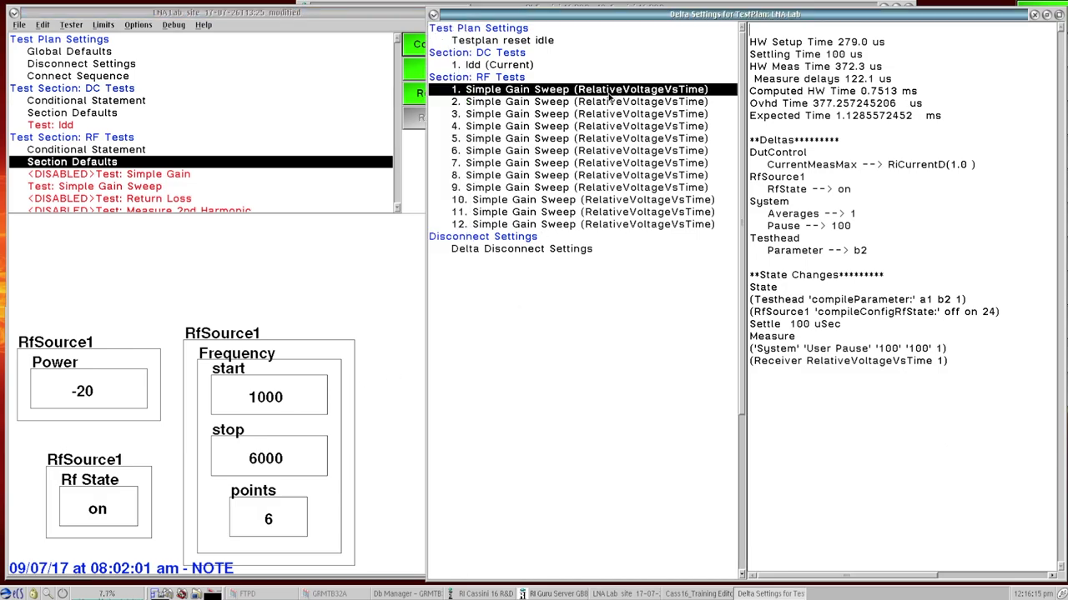
click(611, 102)
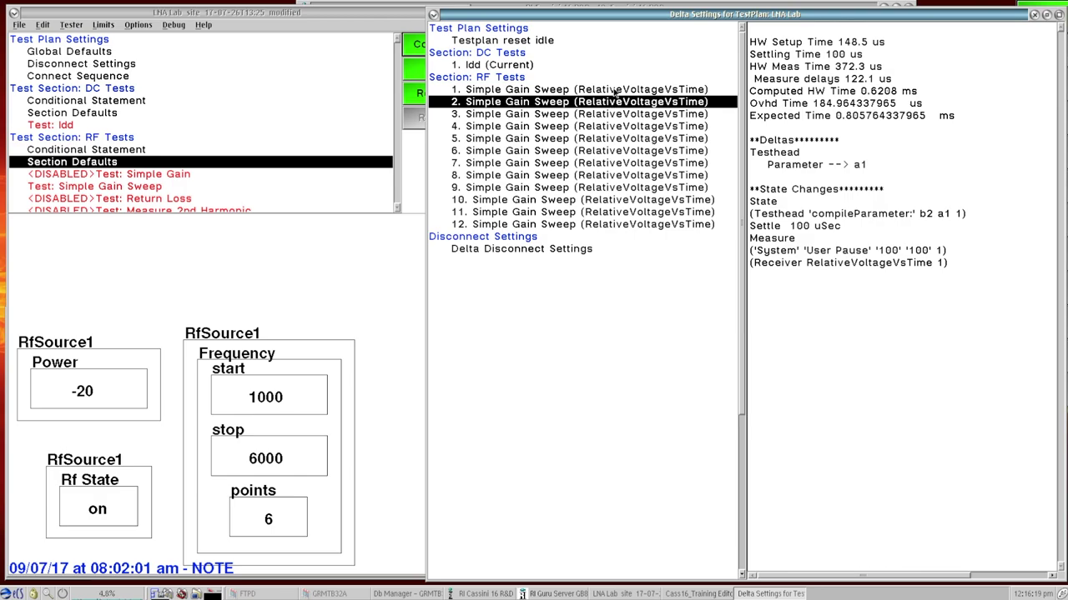
click(168, 187)
click(167, 187)
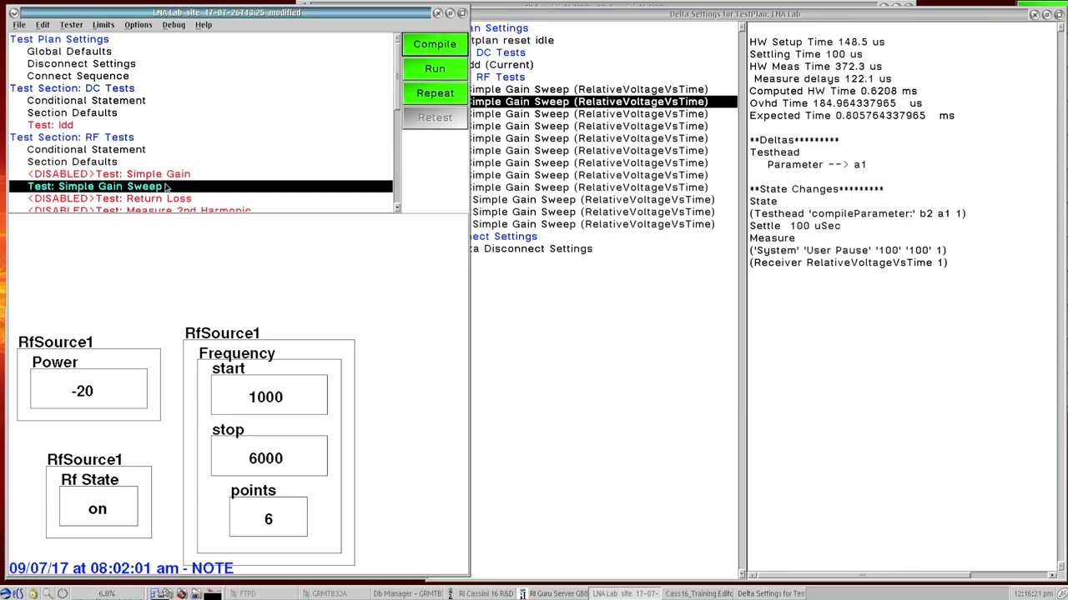
click(663, 318)
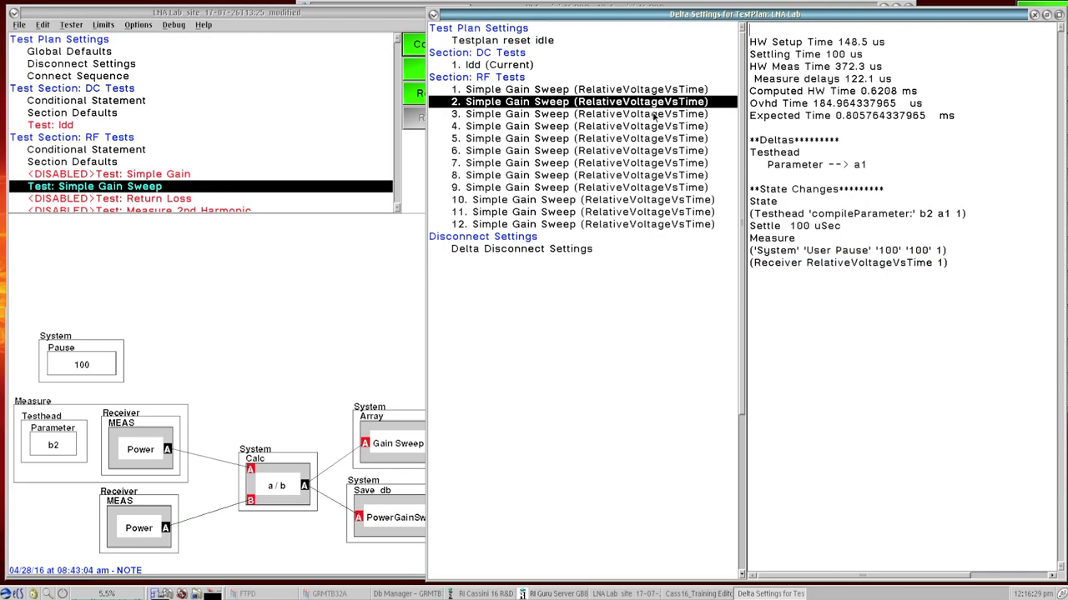
Inspect the deltas and full state-change lines of the third Simple Gain Sweep measurement.
click(654, 114)
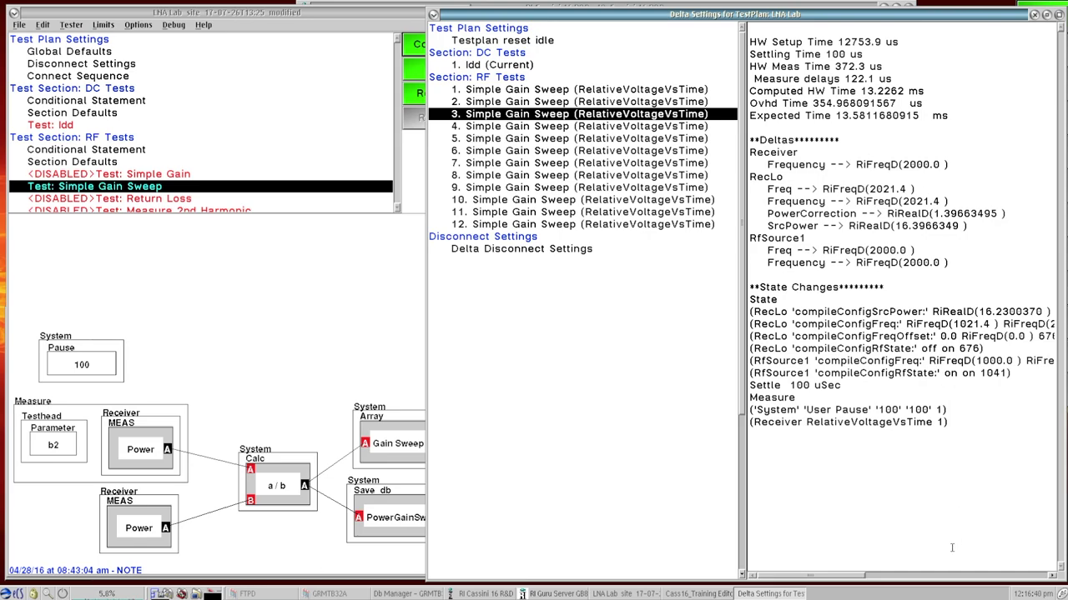
click(1053, 576)
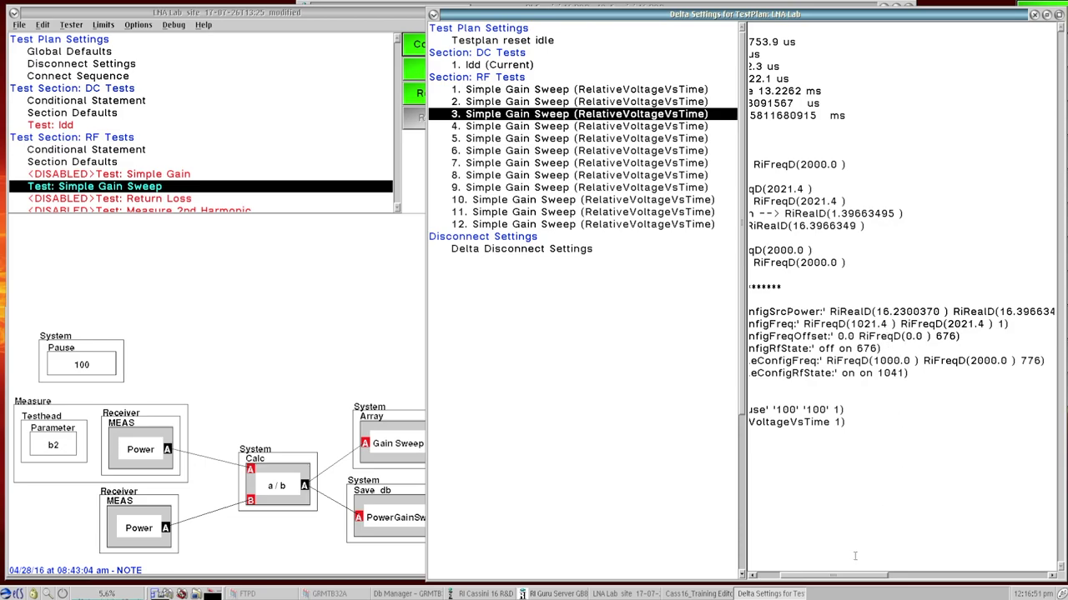
scroll(877, 367, left, 5)
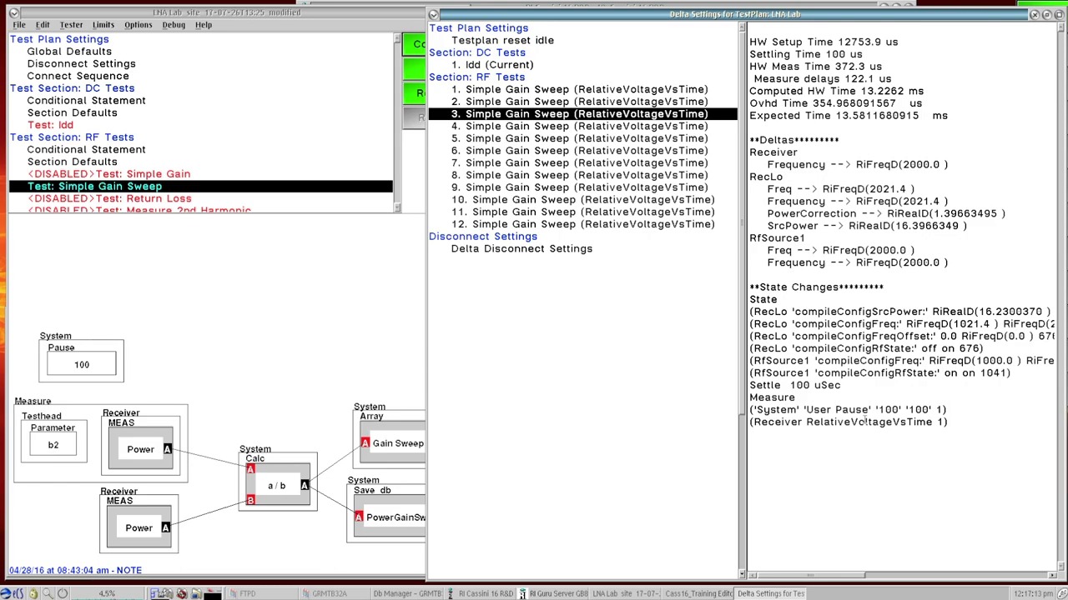
Compare the deltas of Simple Gain Sweep measurements 2 through 5 one after another.
click(618, 101)
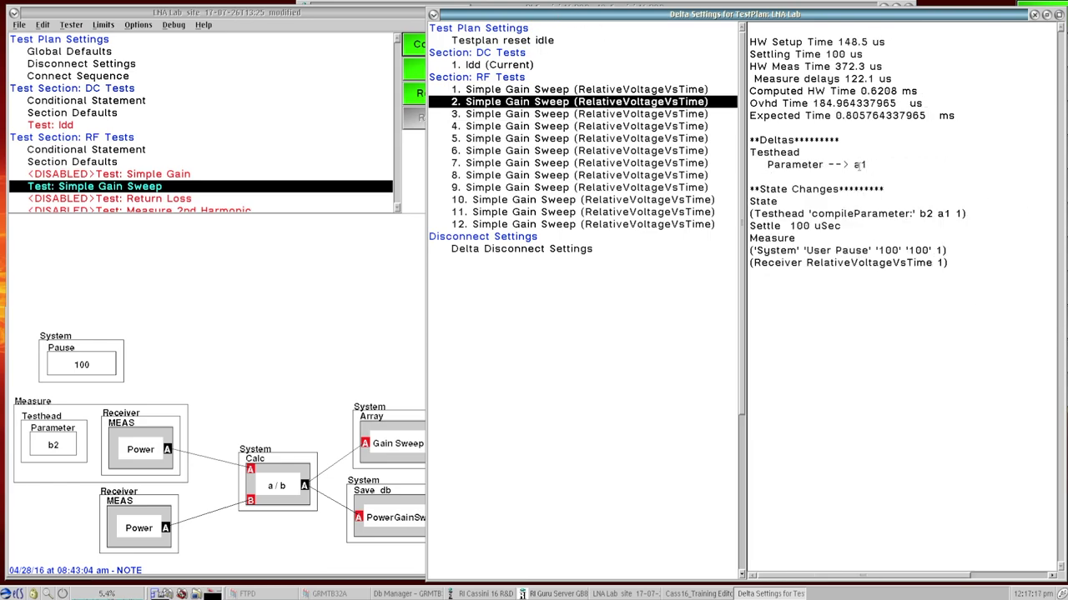
click(688, 114)
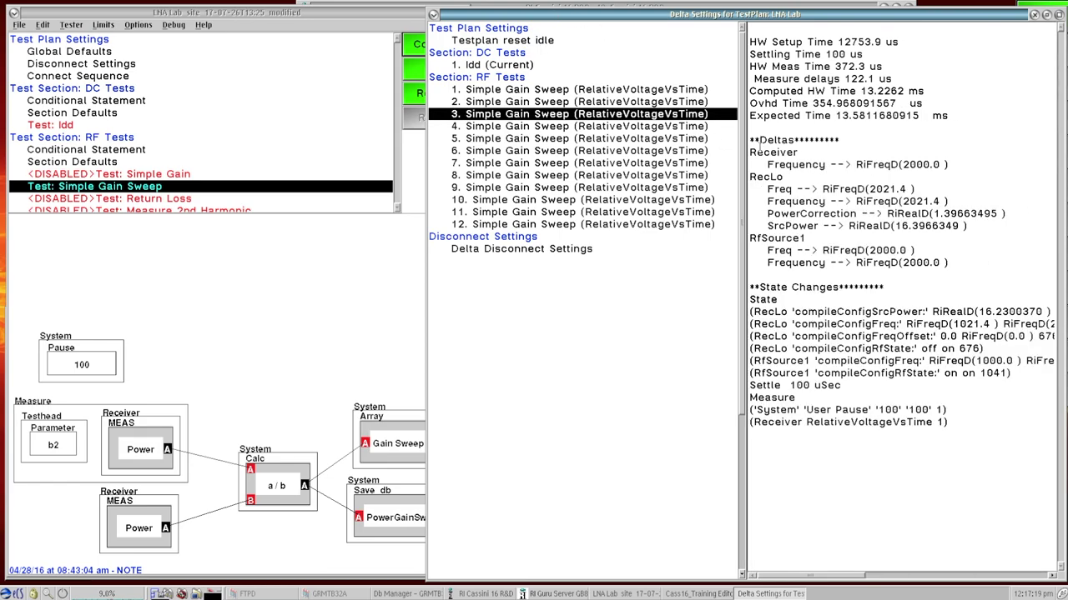
click(682, 126)
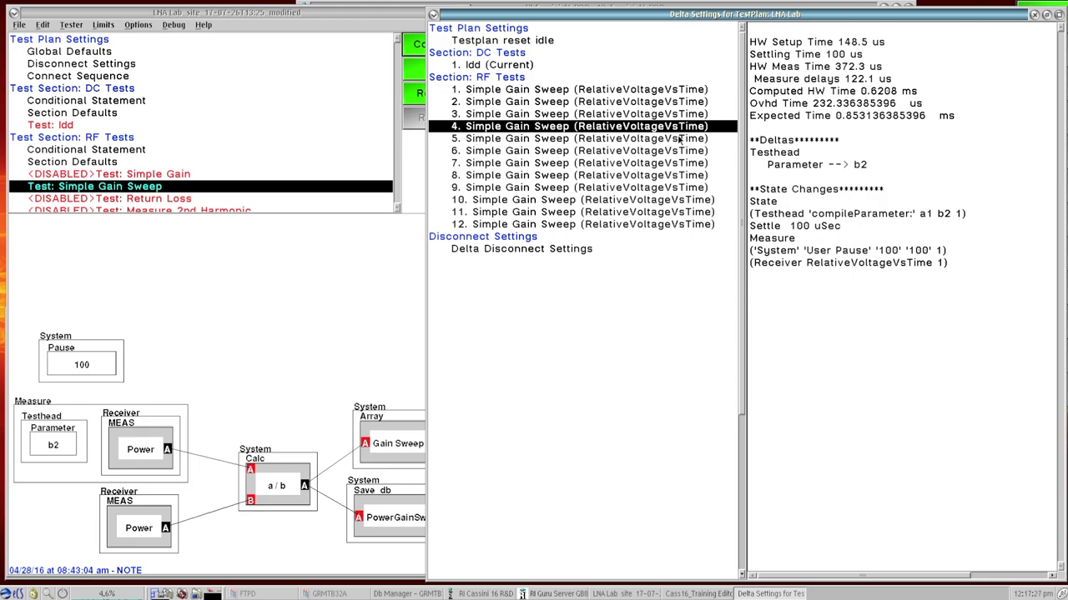
click(681, 138)
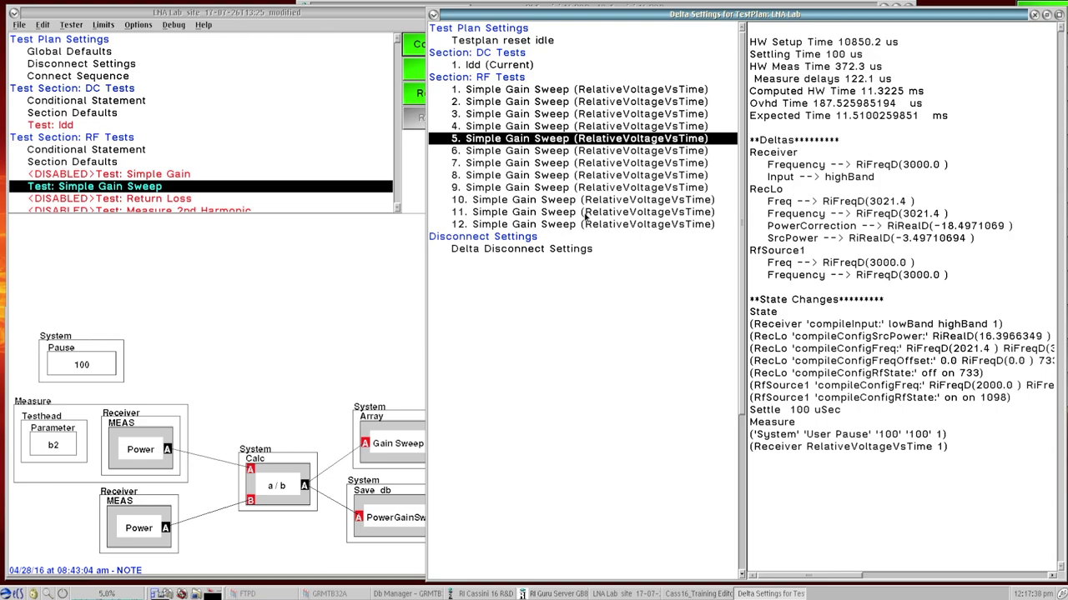
Show the Delta Disconnect Settings and compare them with the test plan's Disconnect Settings.
click(561, 238)
click(564, 248)
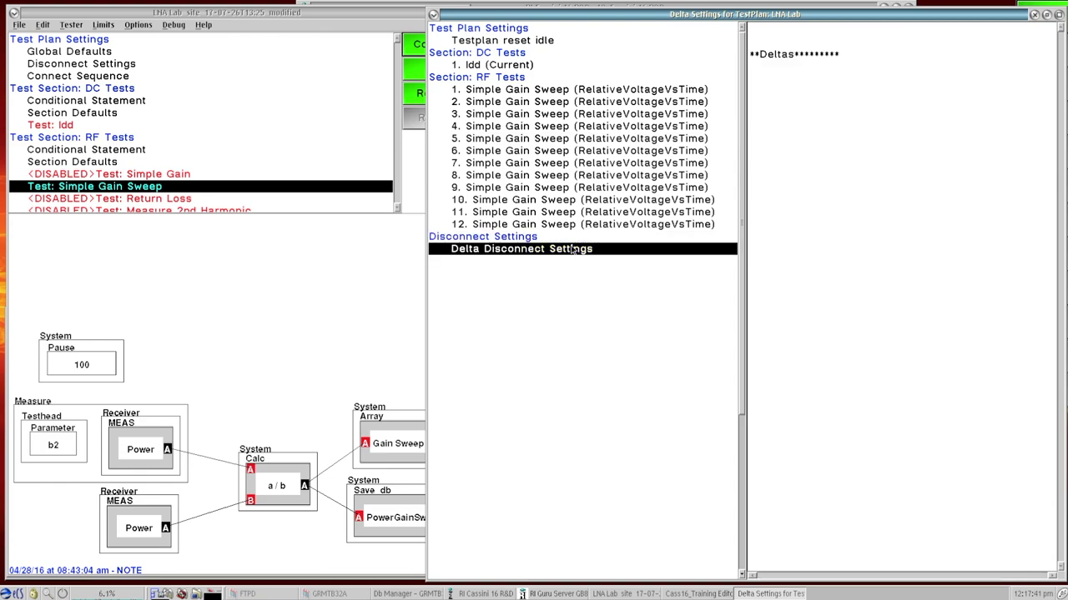
click(110, 67)
click(110, 66)
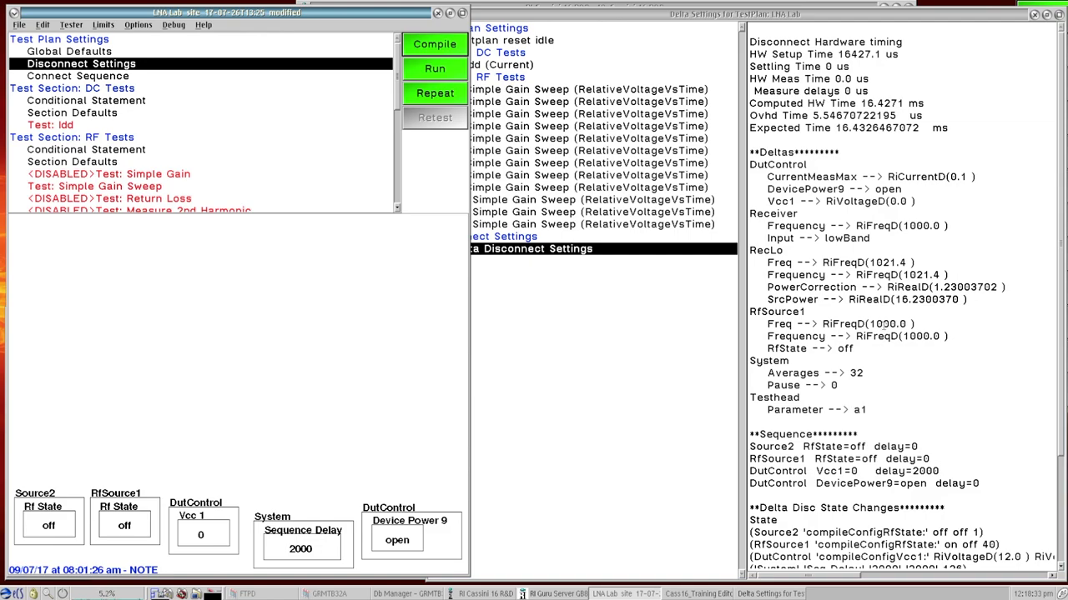
click(671, 298)
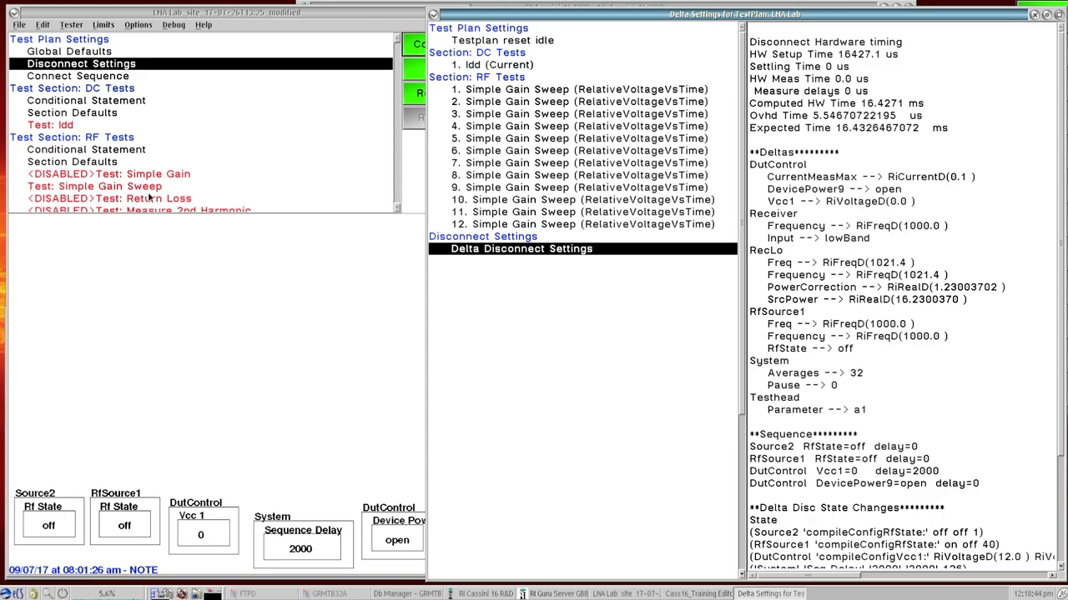
Enable all tests in the RF Tests section and compile the test plan.
click(147, 138)
right_click(150, 138)
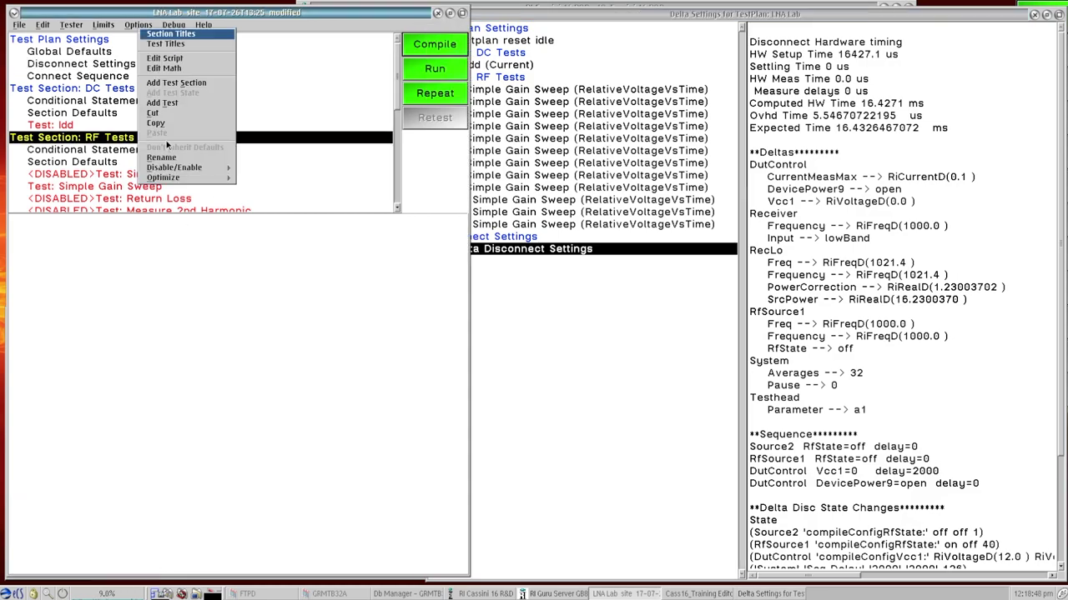
mouse_move(180, 169)
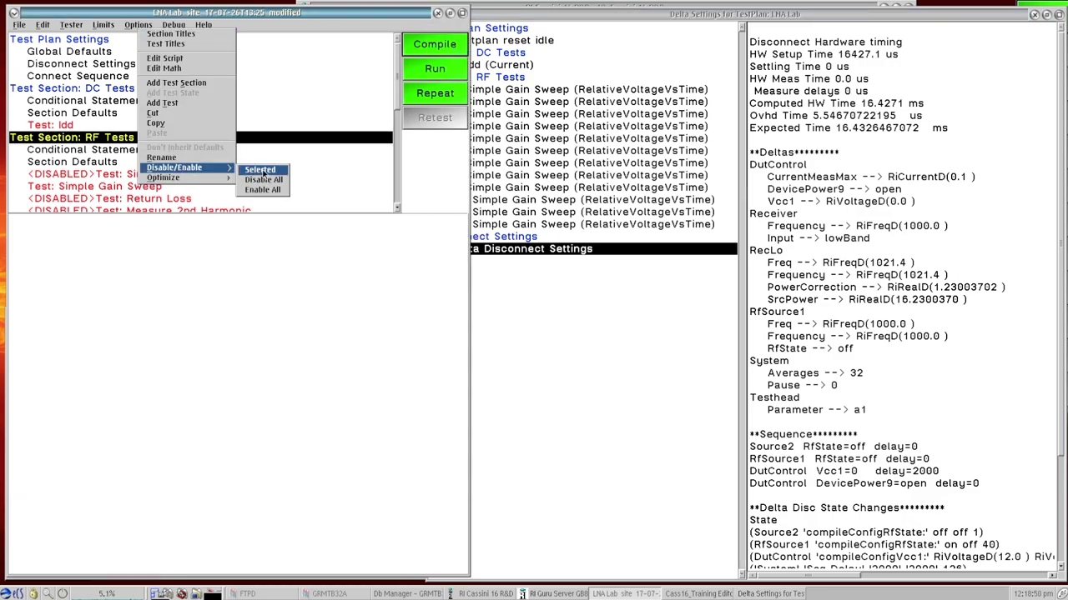
click(264, 189)
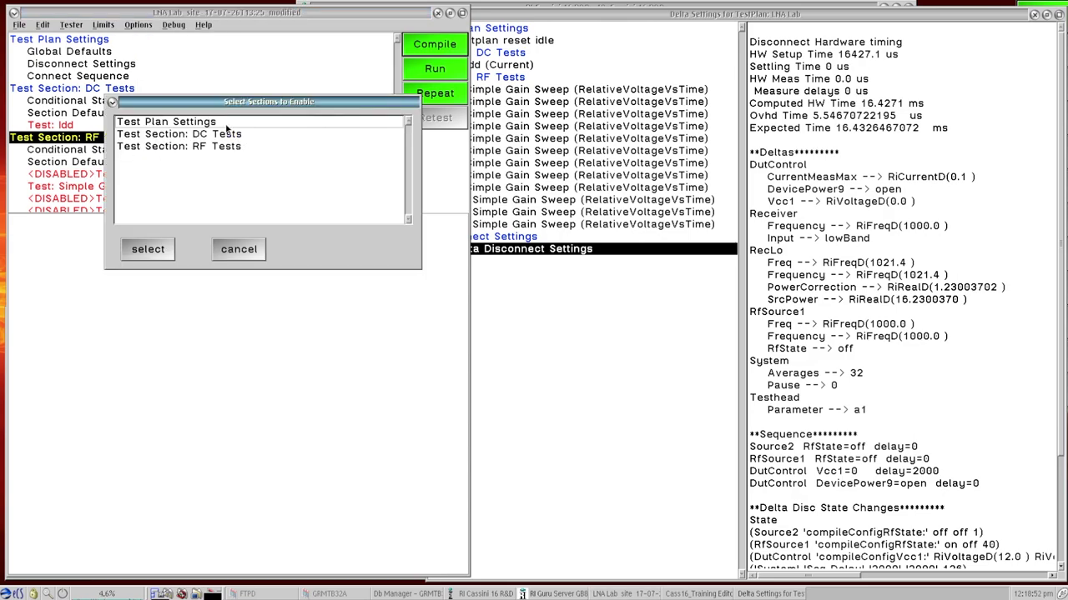
click(221, 145)
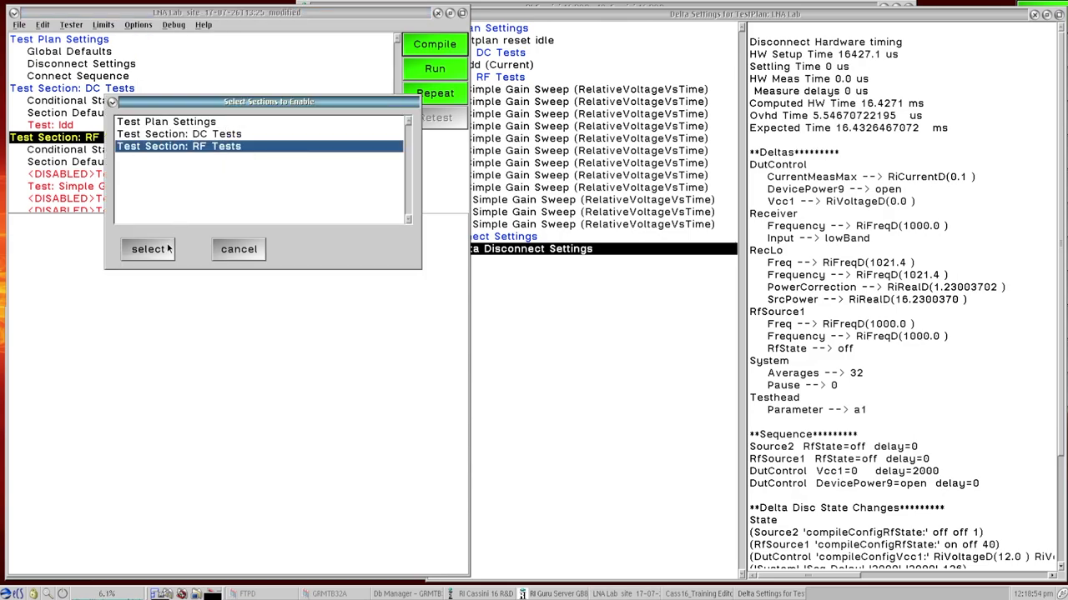
click(149, 248)
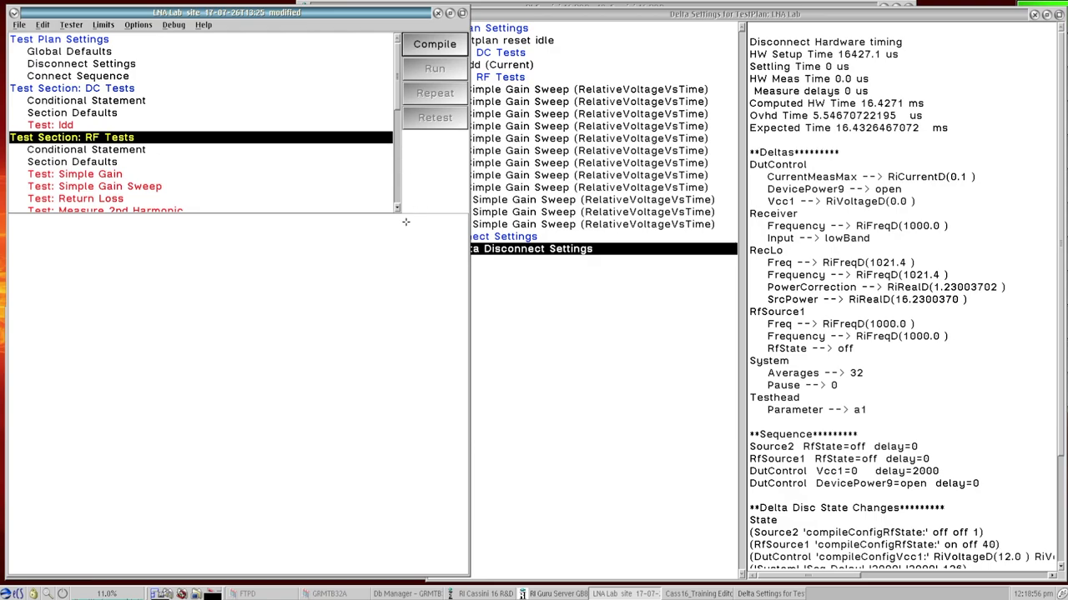
scroll(397, 210, down, 5)
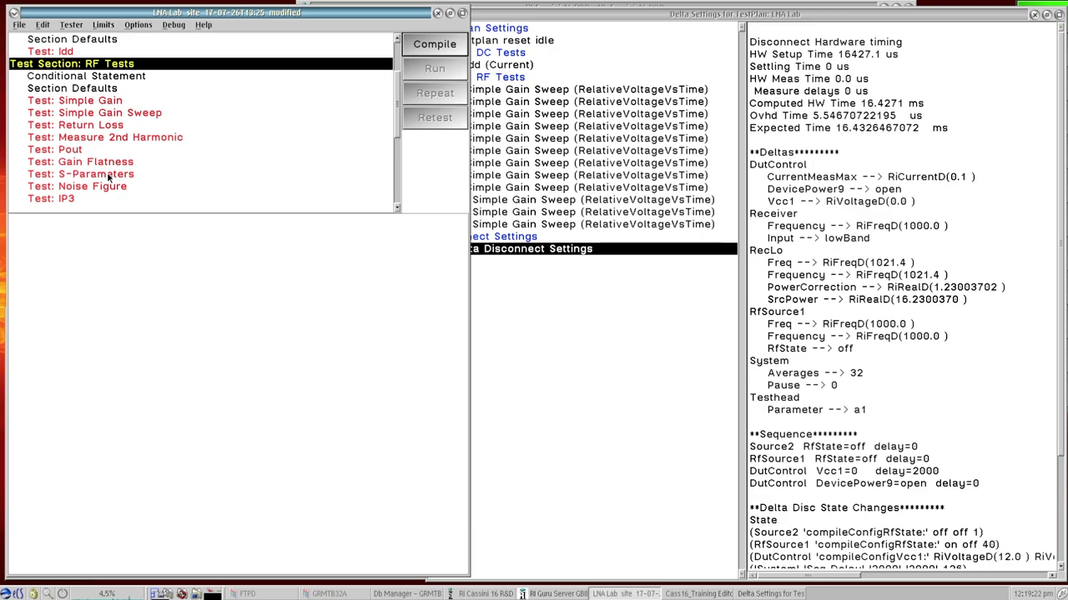
click(442, 50)
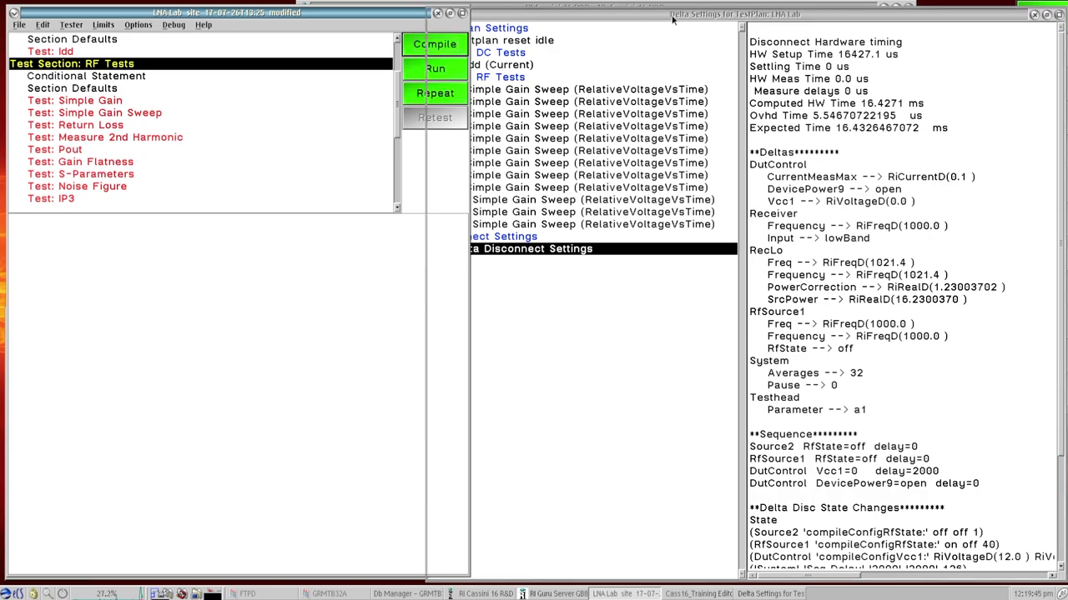
Display the recompiled test plan's Delta Settings in a new window, placed beside the test plan and enlarged to nearly full height.
click(674, 20)
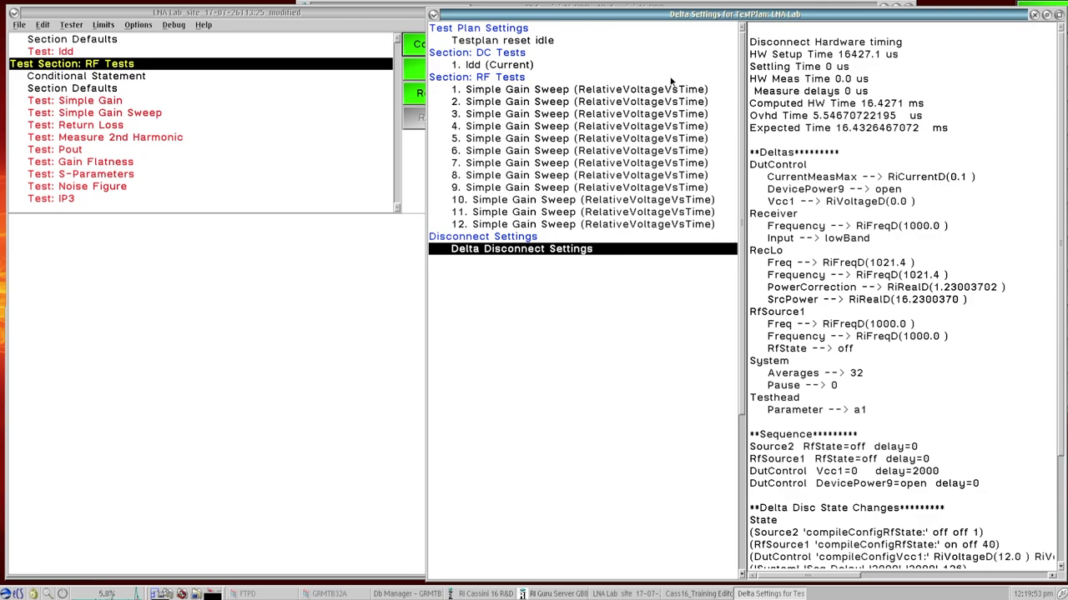
click(335, 15)
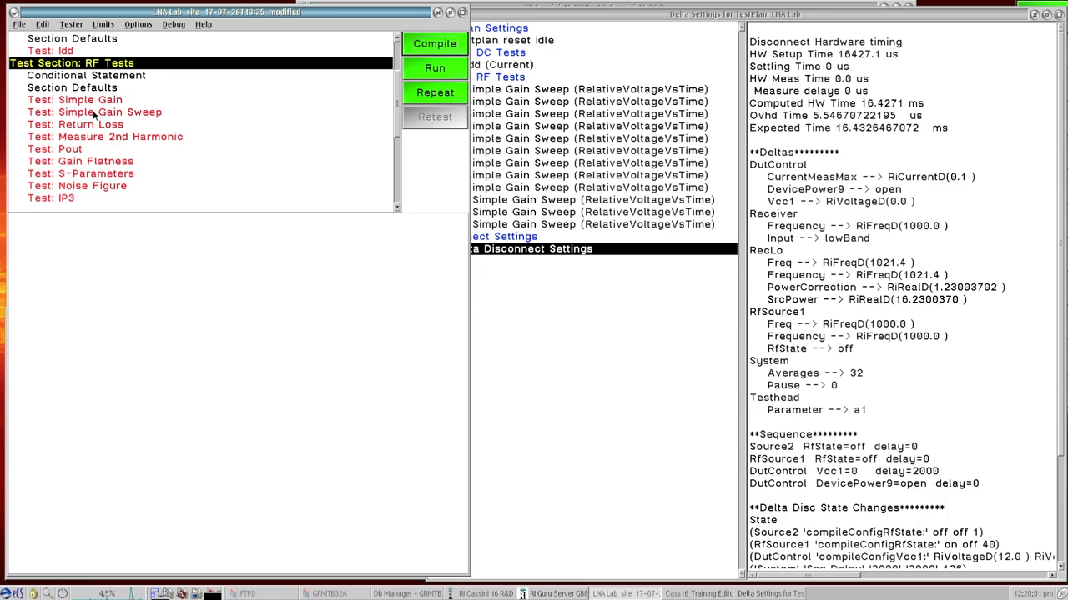
click(143, 26)
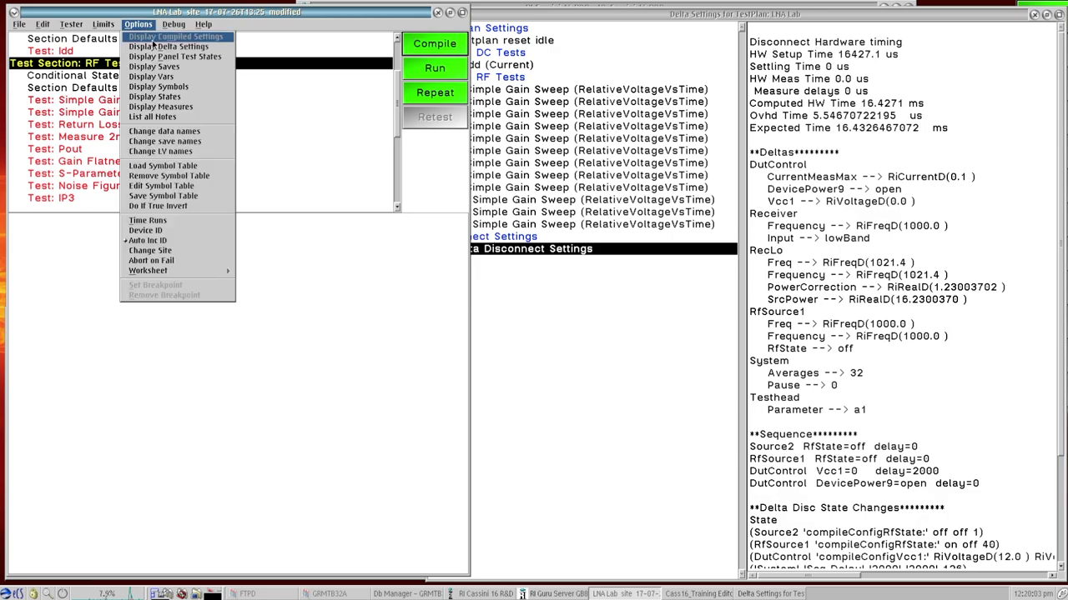
click(198, 48)
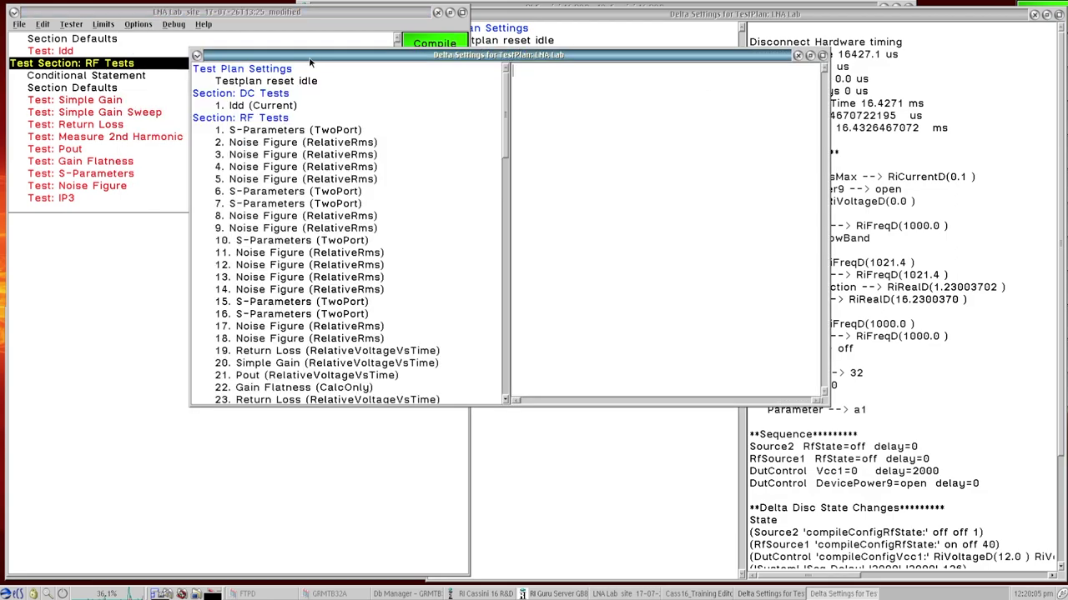
drag(350, 56, 563, 23)
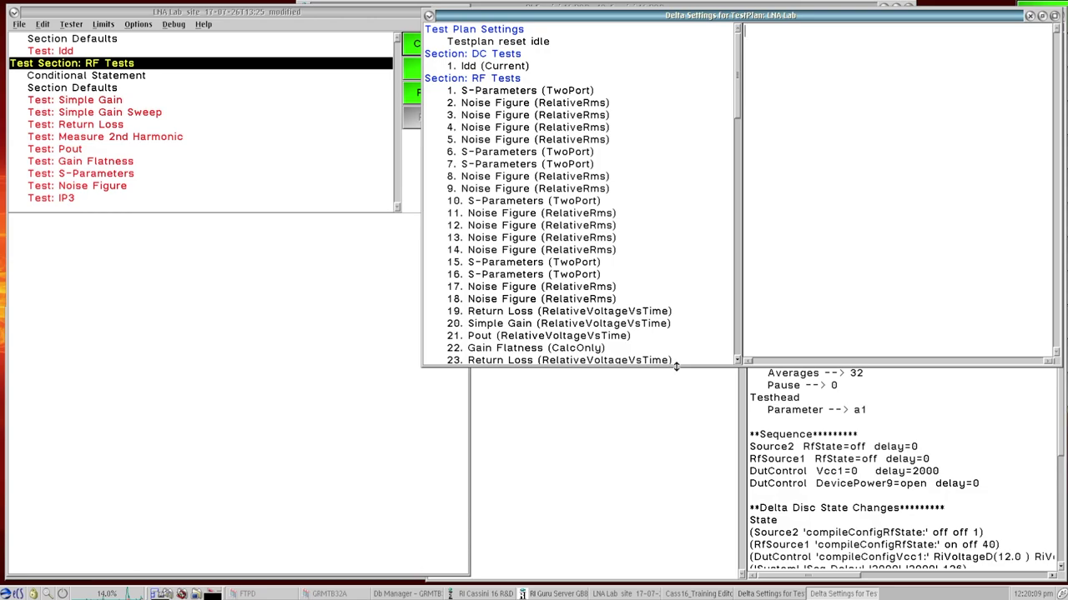
drag(674, 365, 673, 575)
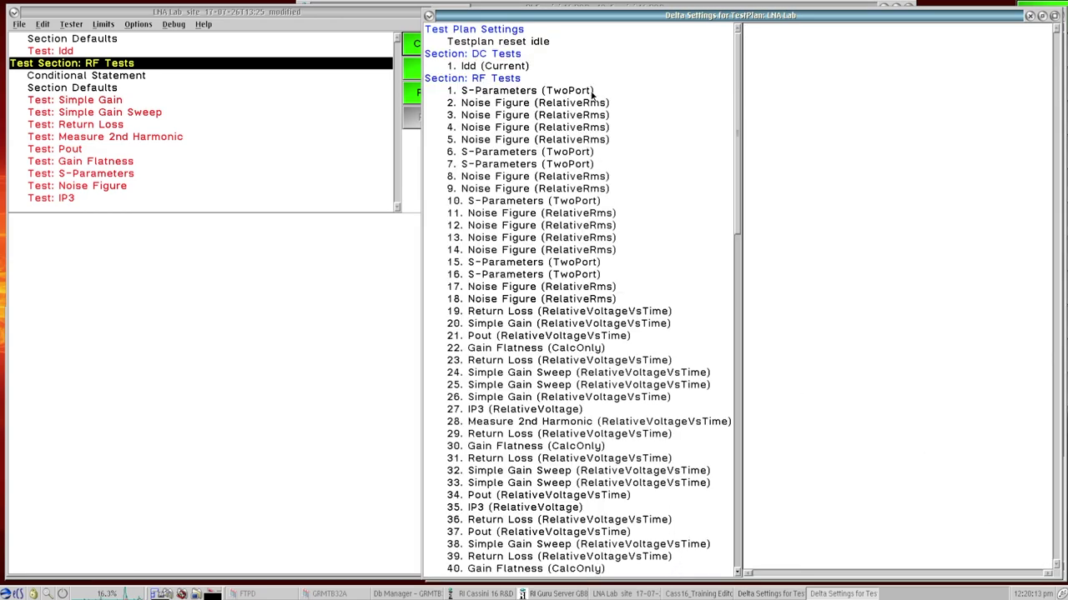
Examine the total timing in Test Plan Settings, the deltas of RF measurements 1 through 7, and the rest of the measurement order.
click(548, 31)
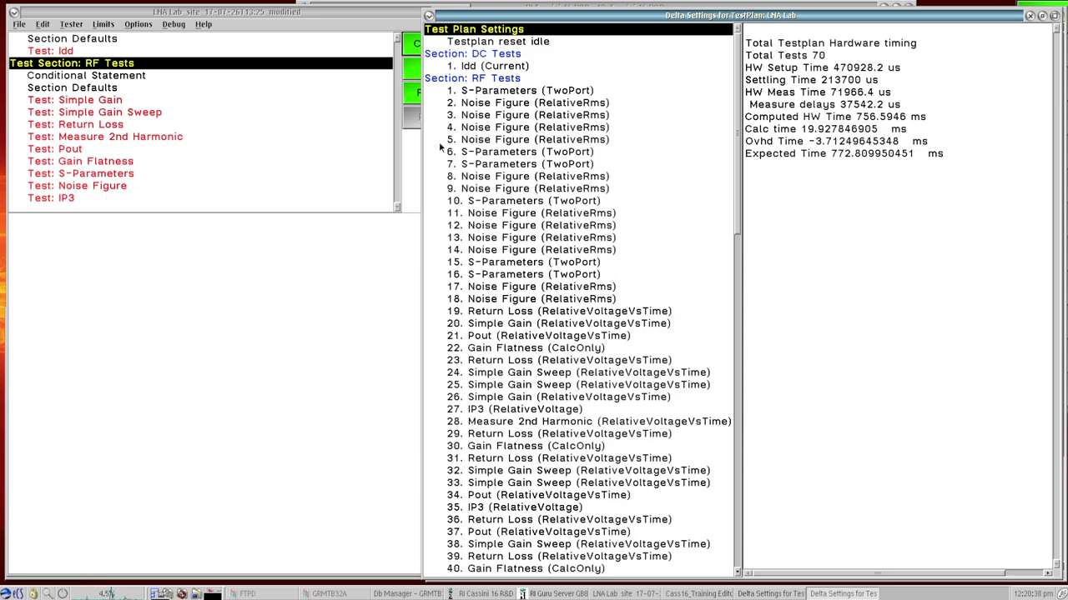
click(550, 92)
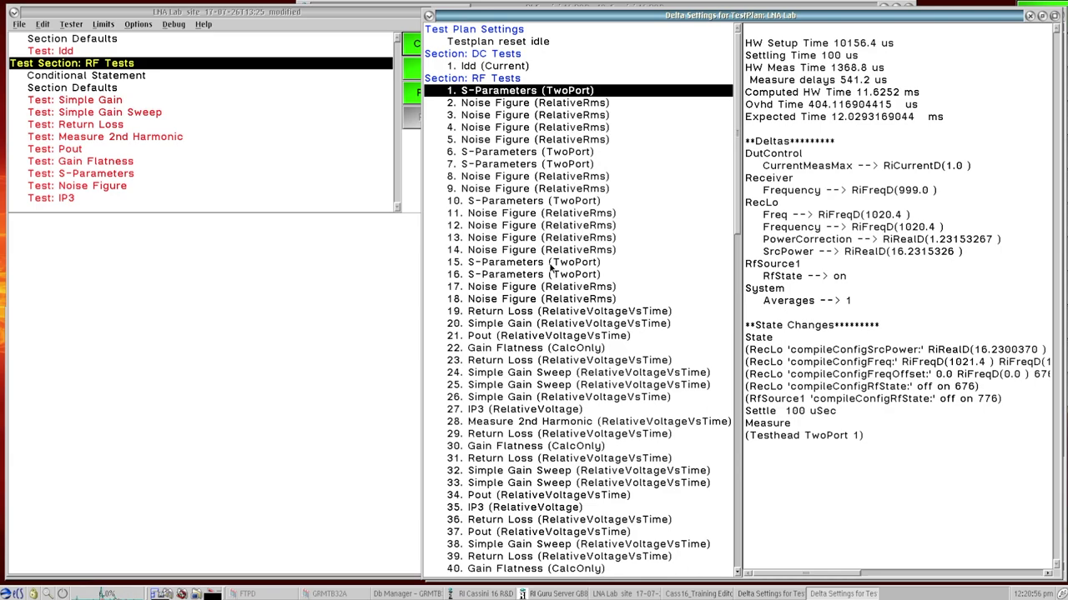
click(562, 102)
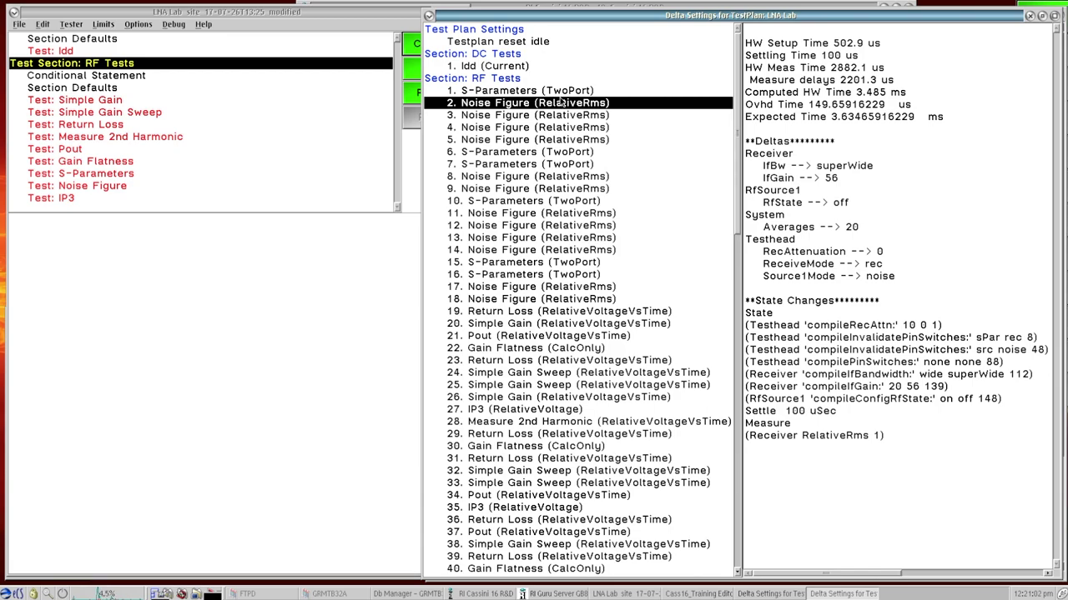
key(Down)
key(Down)
key(Down)
key(Down)
key(Down)
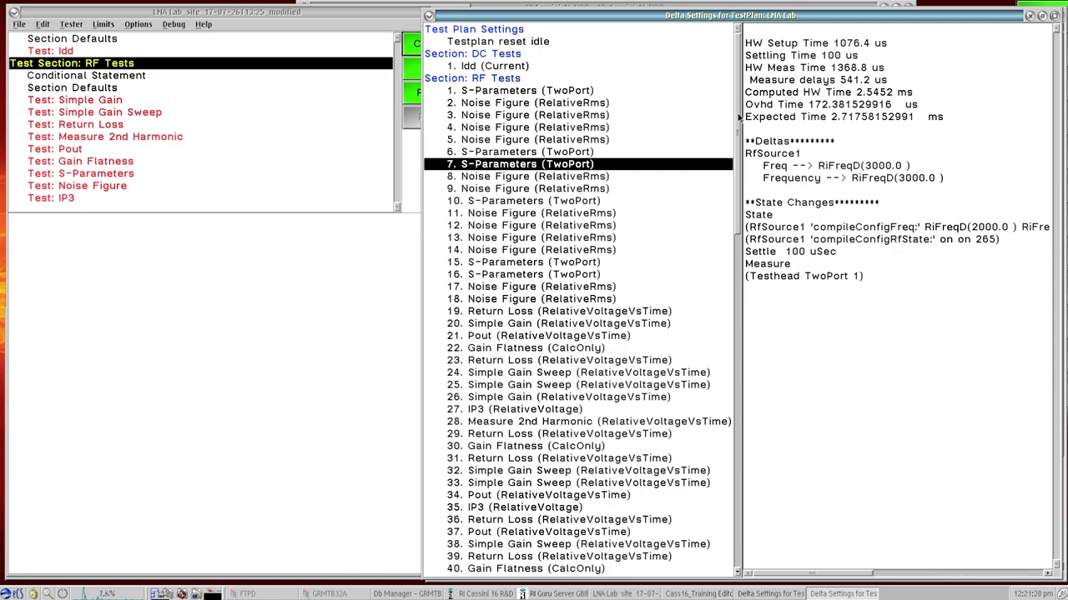
drag(739, 117, 728, 280)
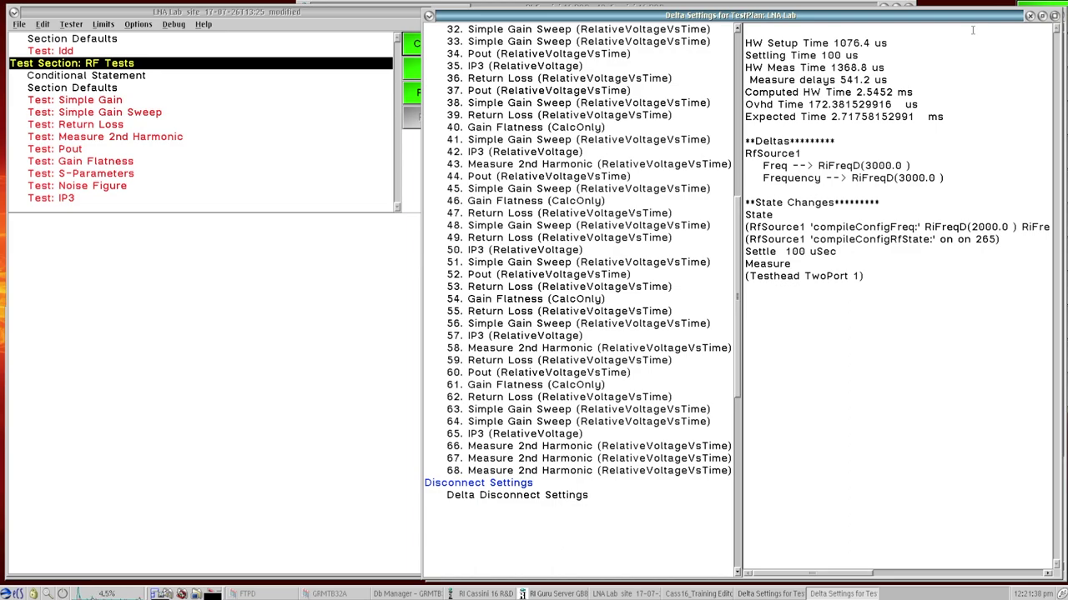
click(738, 43)
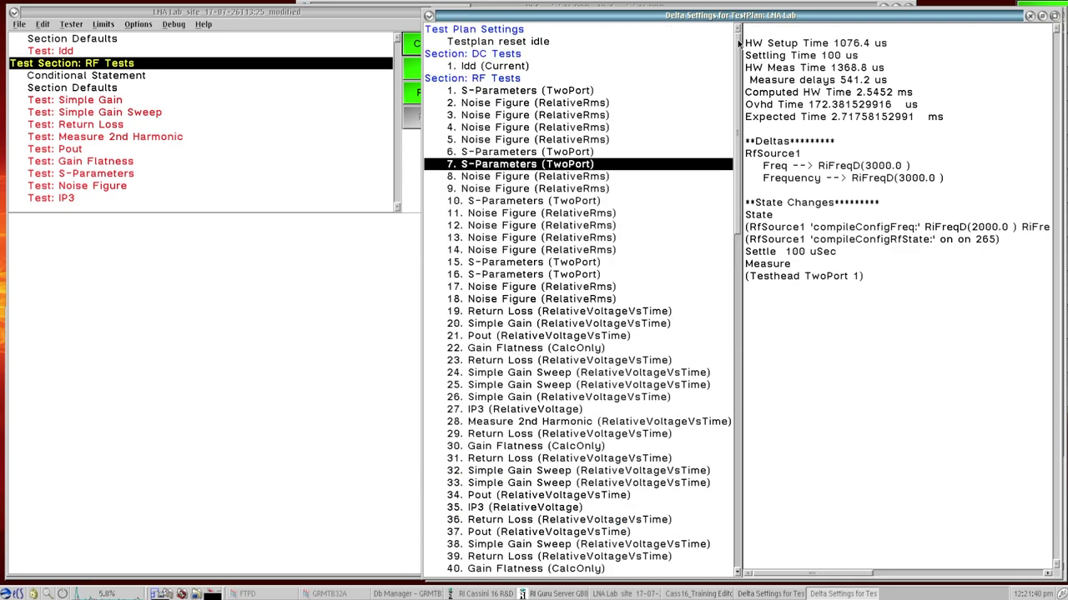